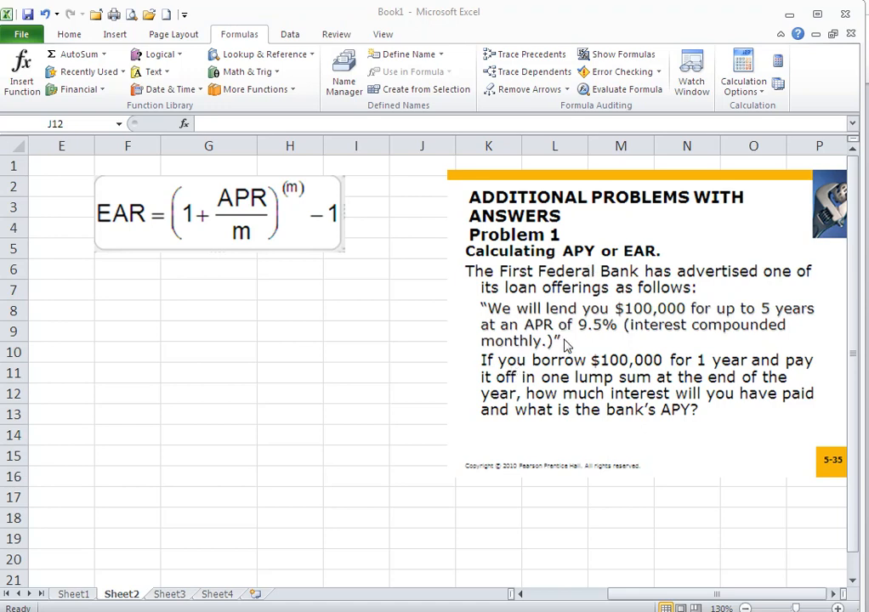
Calculate the EAR in cell F7 with the formula =(1+(.095/12))^12-1
left_click(134, 289)
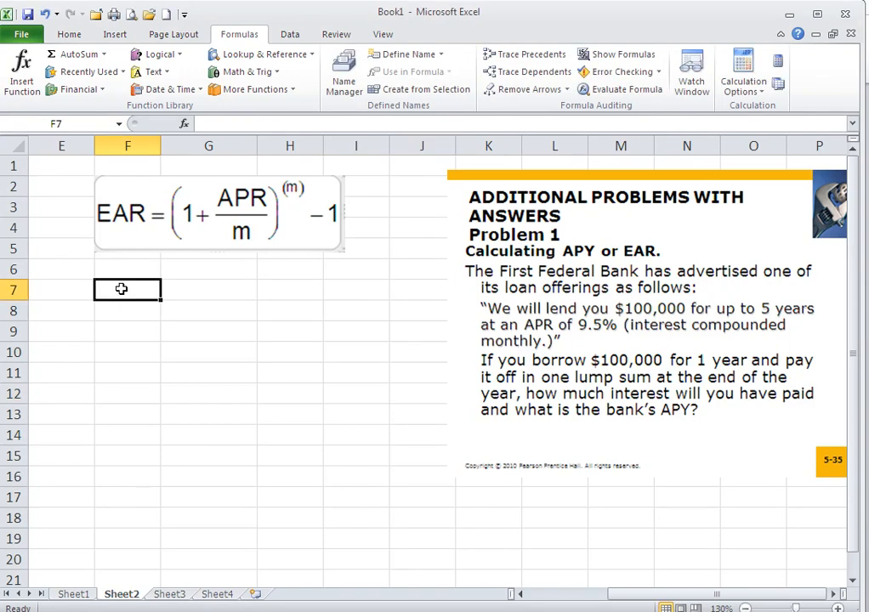
type("=(")
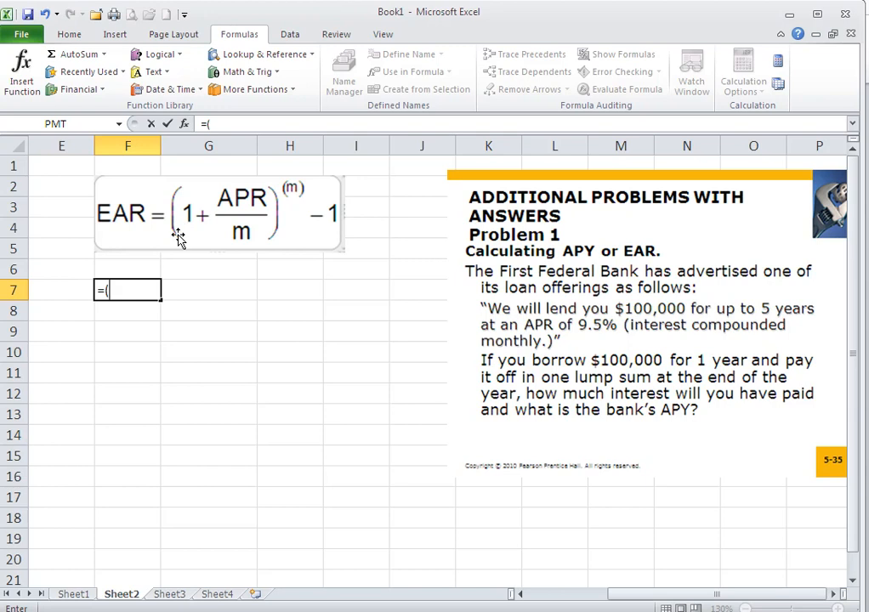
type("1+")
type("(")
type(".095")
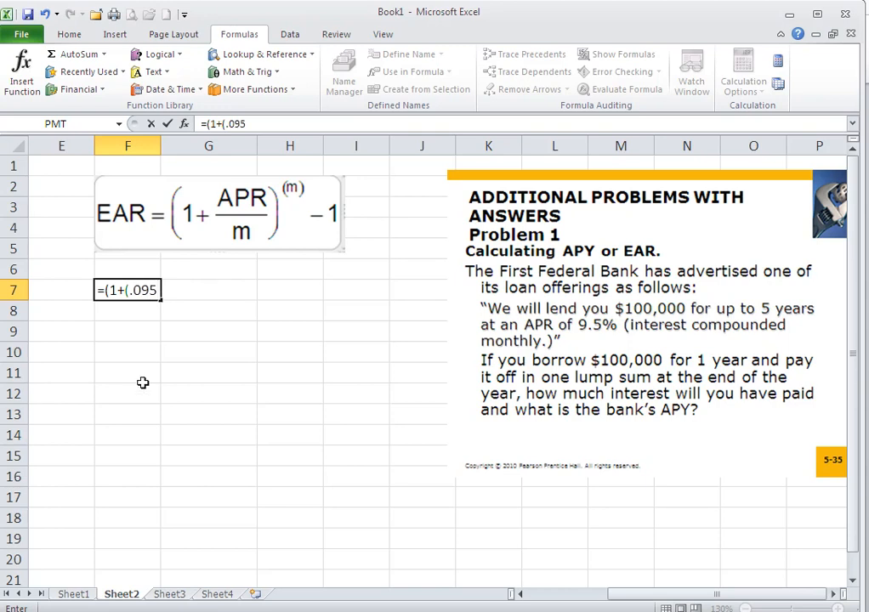
type("/12")
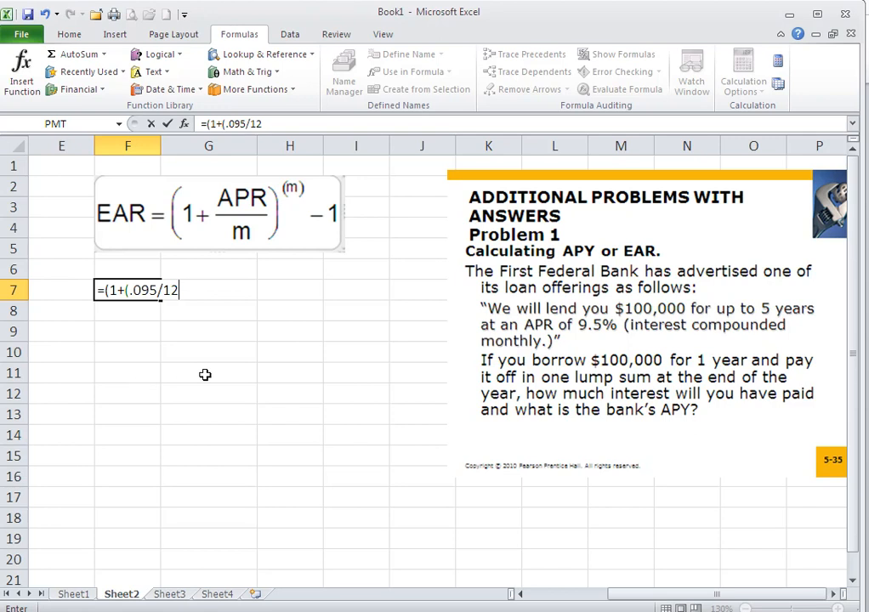
type("))")
type("^")
type("12")
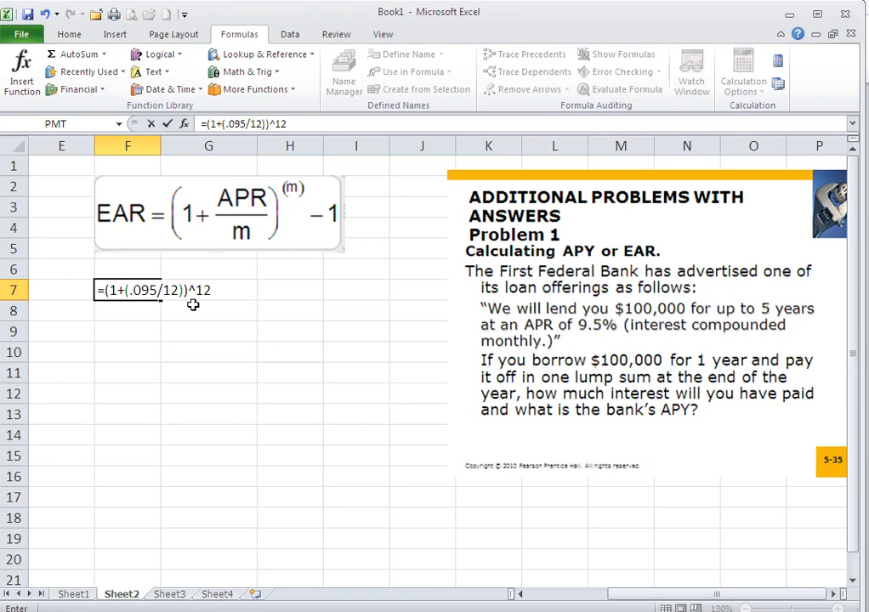
type("-1")
key("Return")
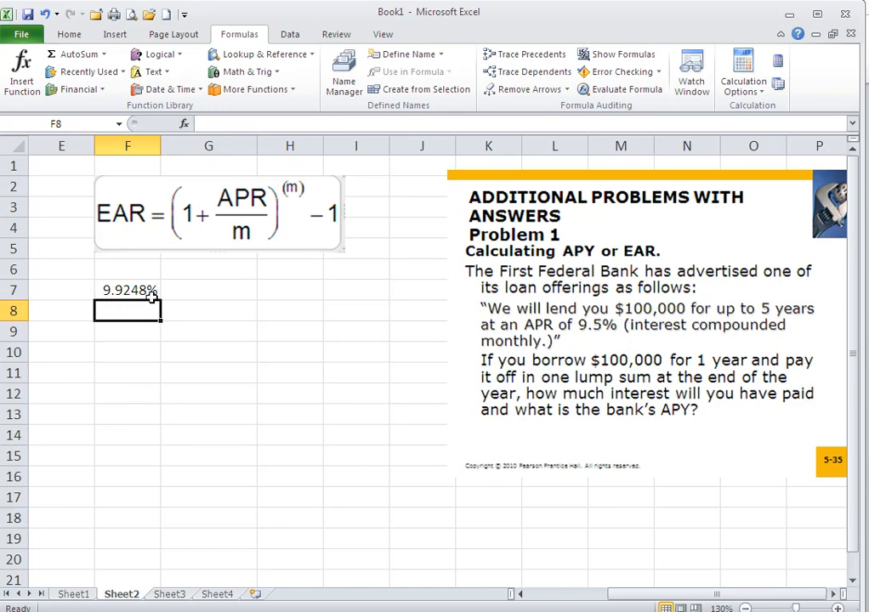
Enter the labels FV, PV, N, I and PMT down cells F9 to F13
left_click(137, 332)
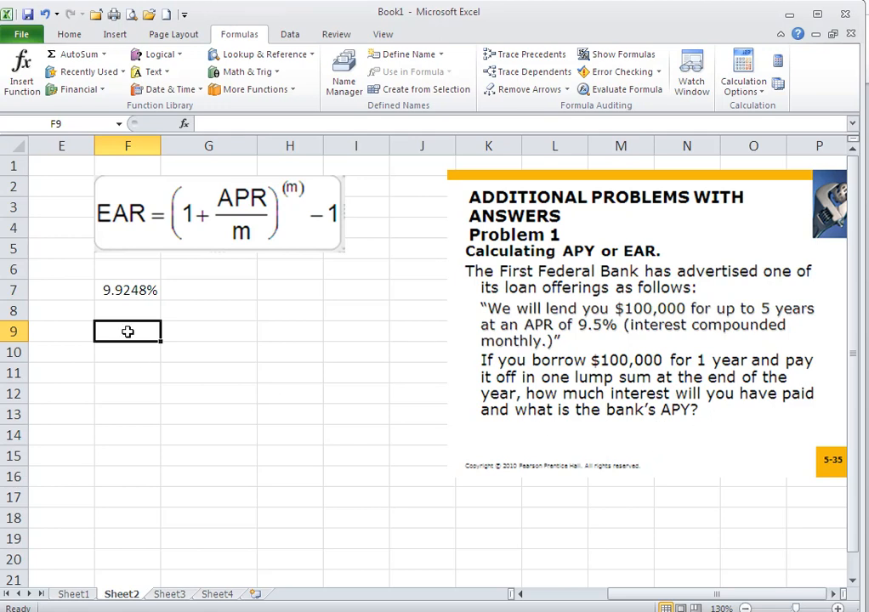
type("FV")
key("Return")
type("PV")
key("Return")
type("N")
key("Return")
type("I")
key("Return")
type("PMT")
key("Return")
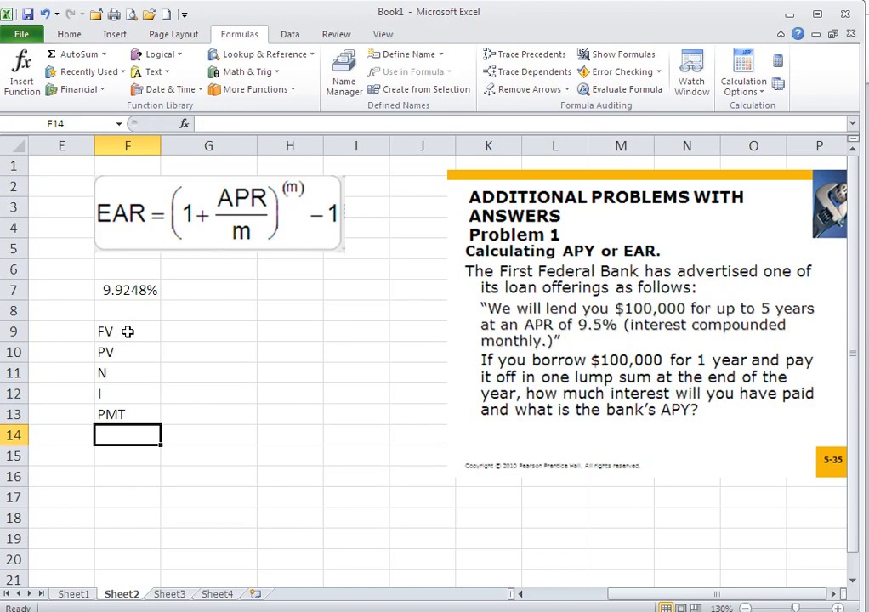
Fill G9 to G12 with FV 0, PV 100000, N 1, and I linked to the EAR in F7
left_click(193, 333)
type("0")
key("Return")
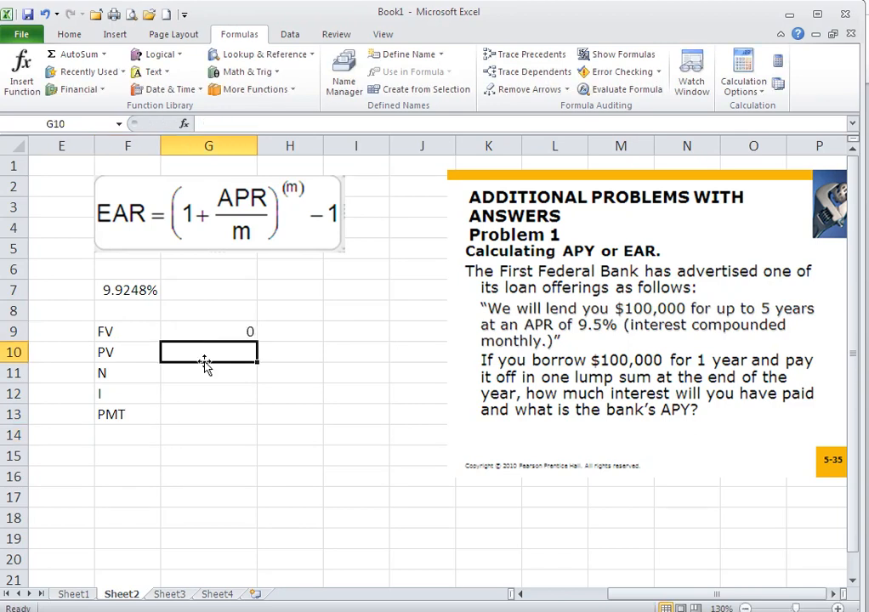
type("100000")
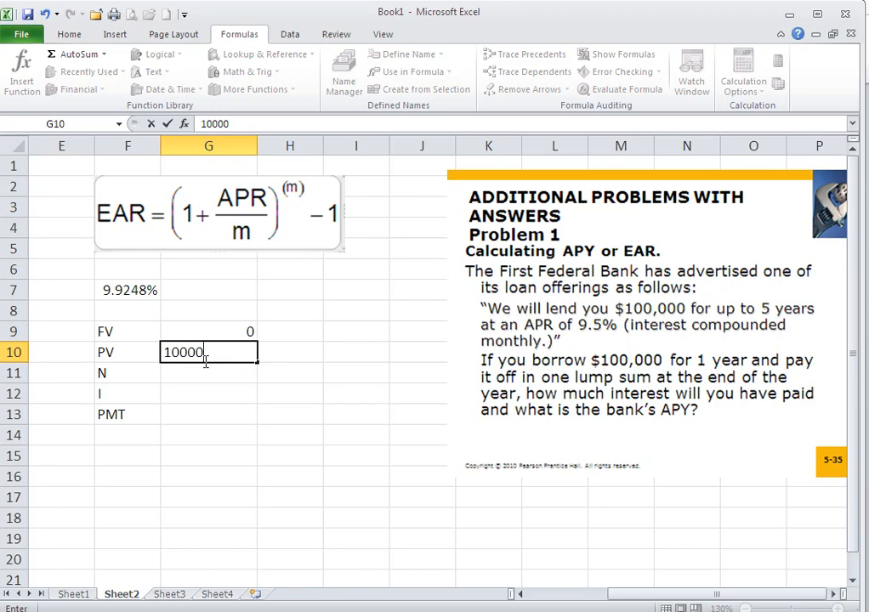
key("Return")
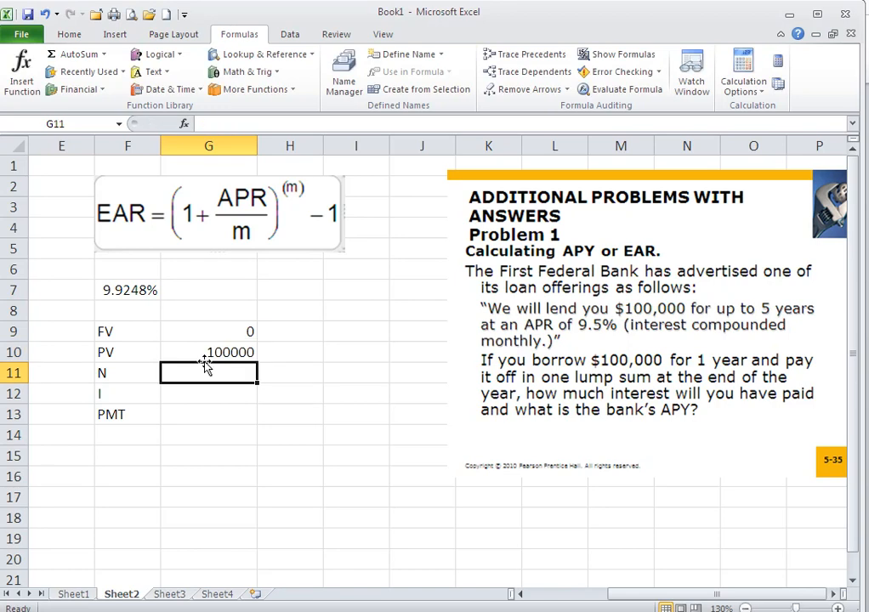
type("1")
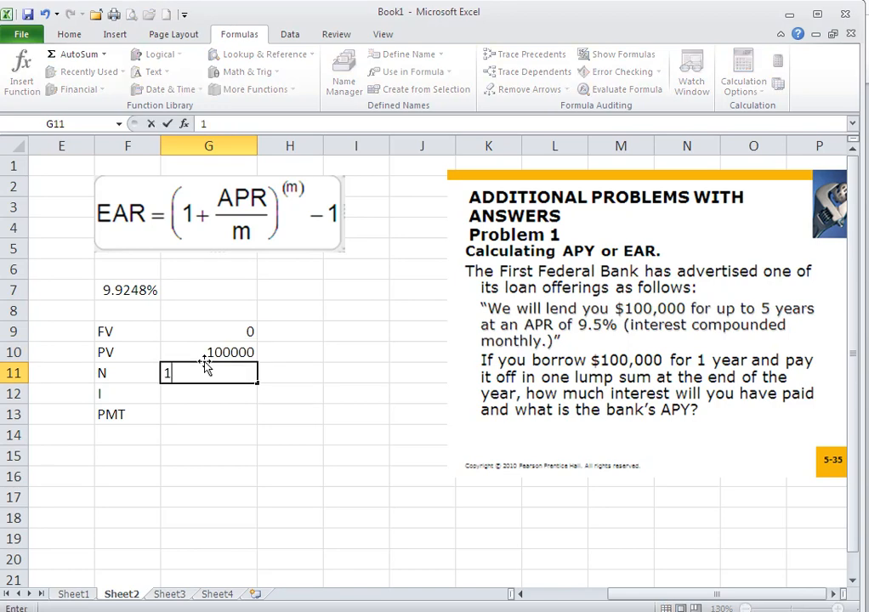
key("Return")
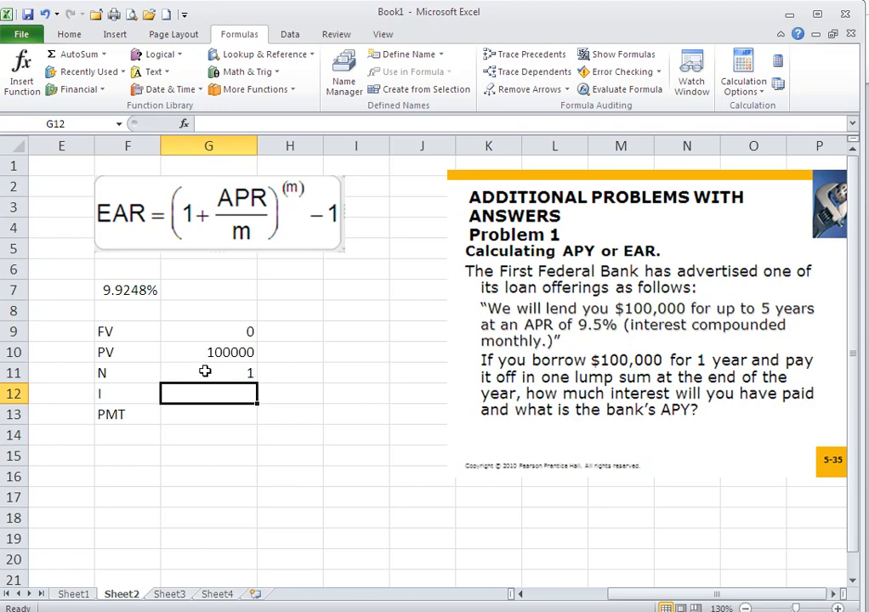
type("+")
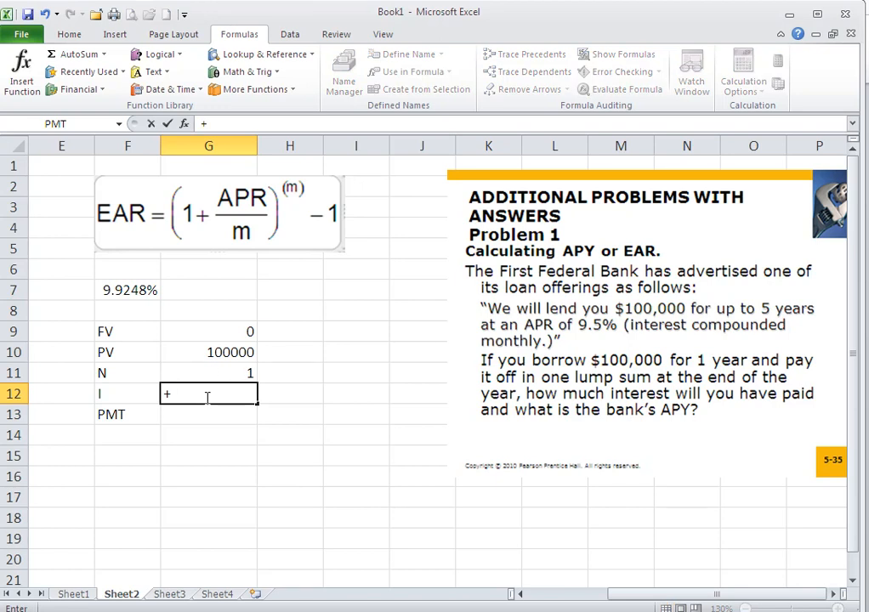
left_click(131, 290)
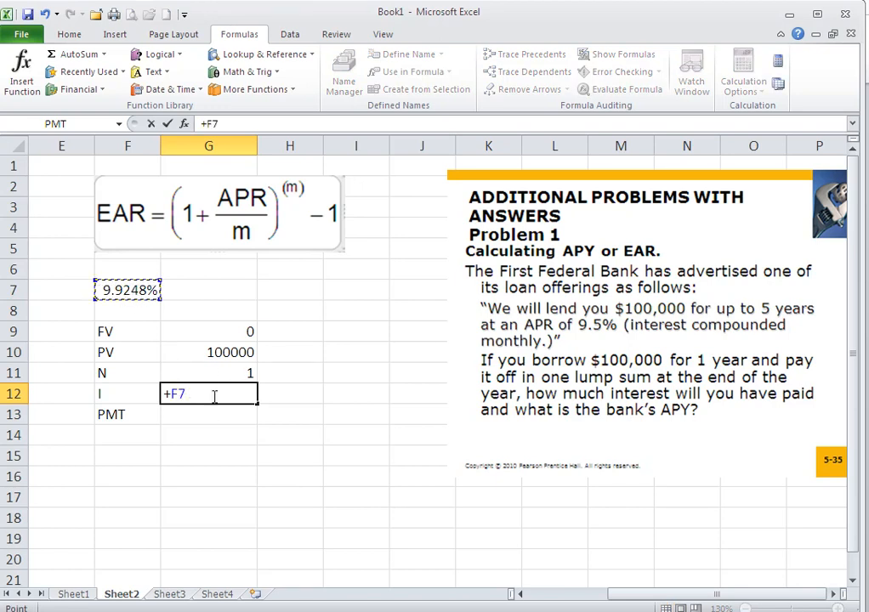
key("Return")
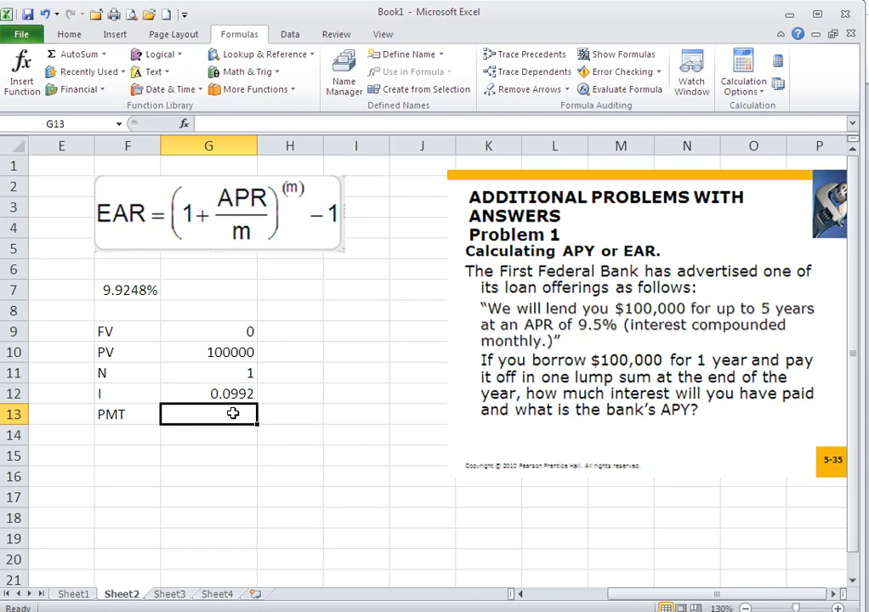
Insert the PMT function in G13 with Rate G12, Nper G11, Pv G10 and Fv G9
left_click(75, 90)
left_click_drag(164, 147, 165, 295)
left_click(158, 391)
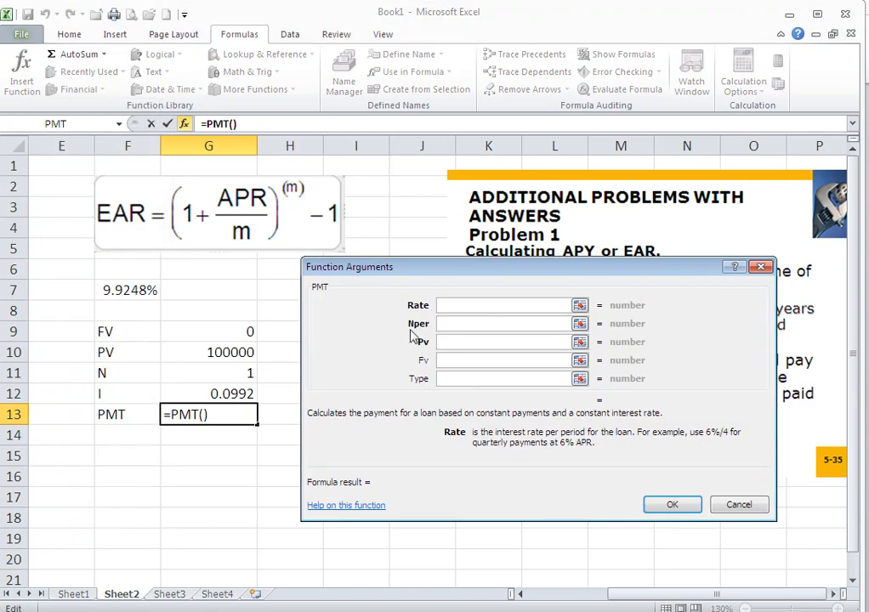
left_click(226, 395)
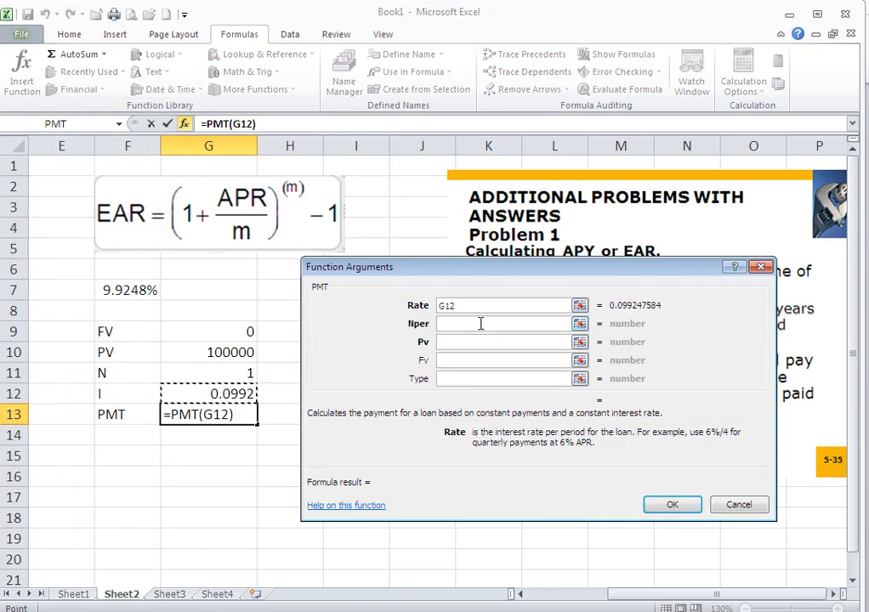
left_click(481, 323)
left_click(240, 373)
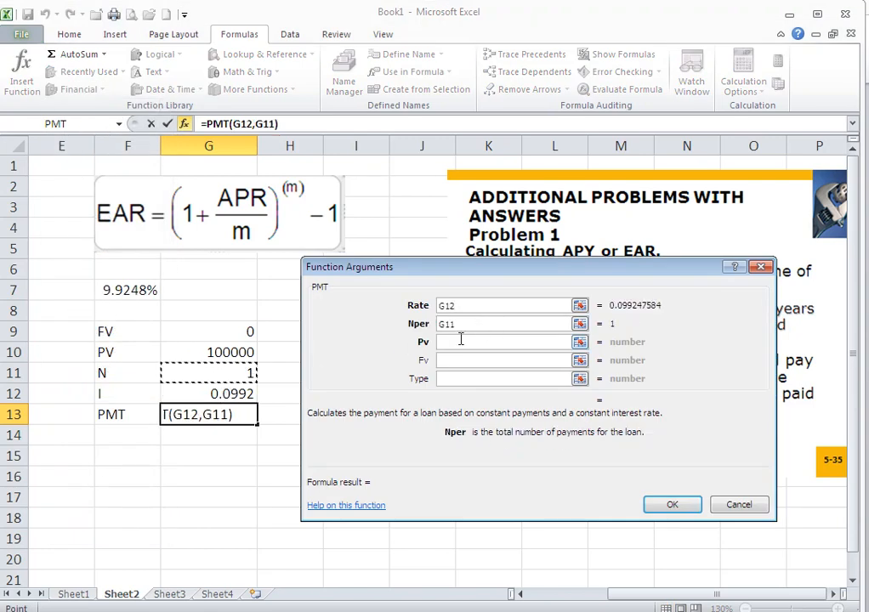
left_click(460, 339)
left_click(231, 351)
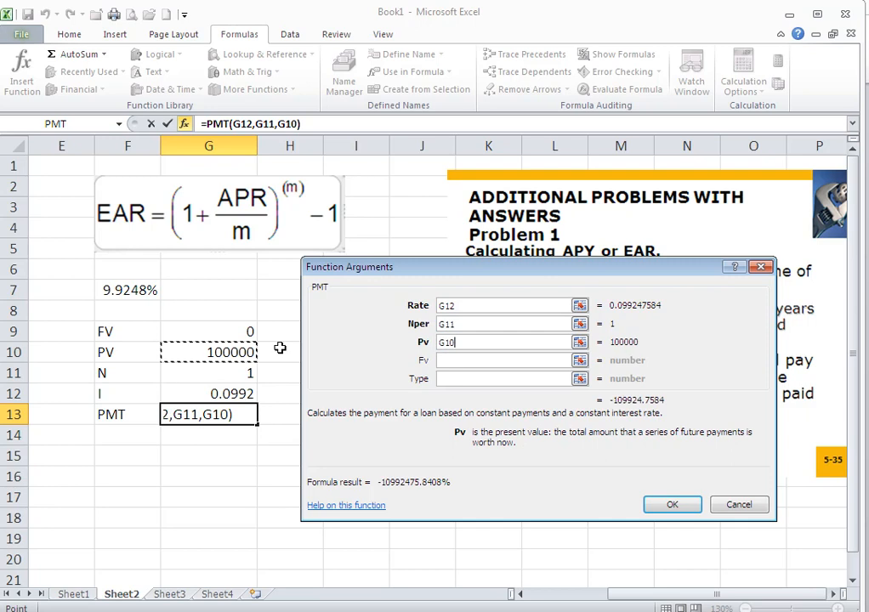
left_click(461, 360)
left_click(246, 333)
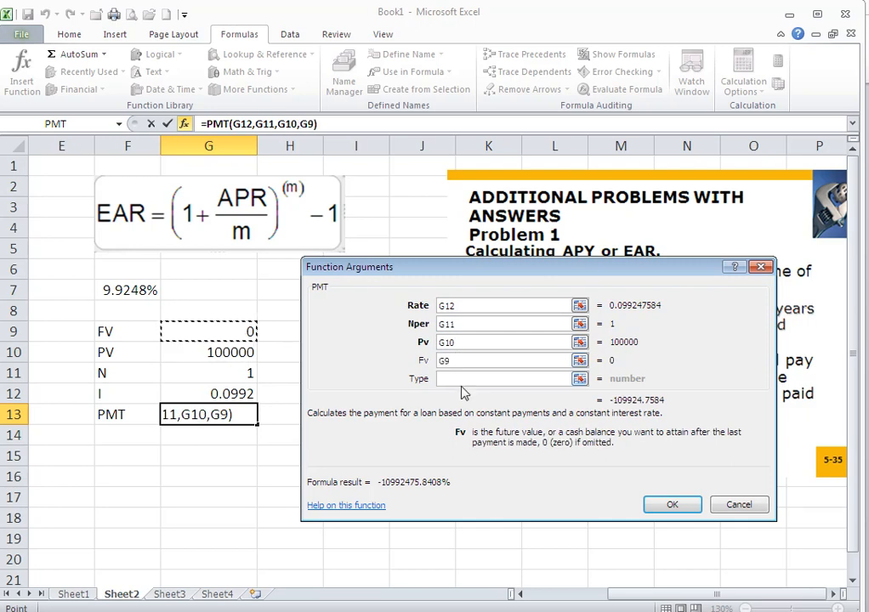
left_click(672, 504)
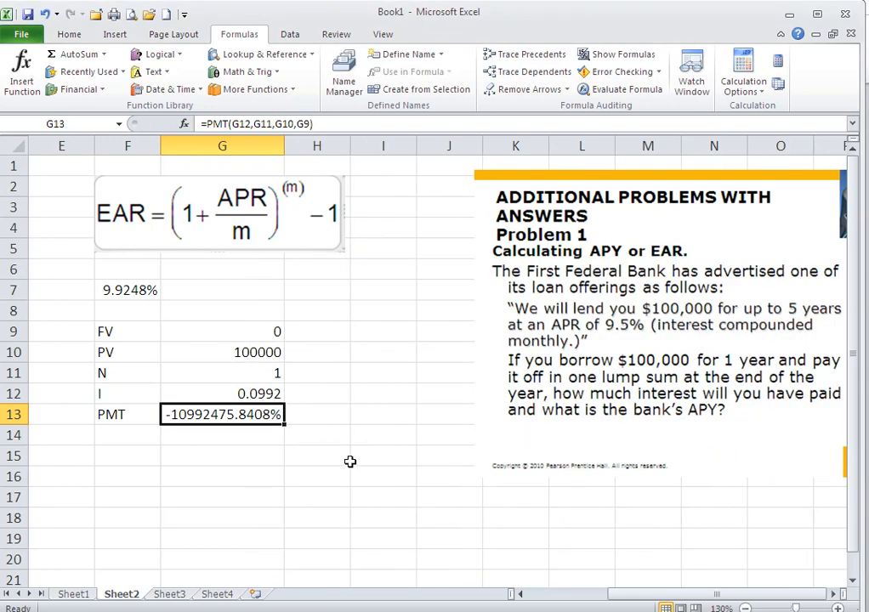
Change the format of the PMT result in G13 to Number
left_click(68, 36)
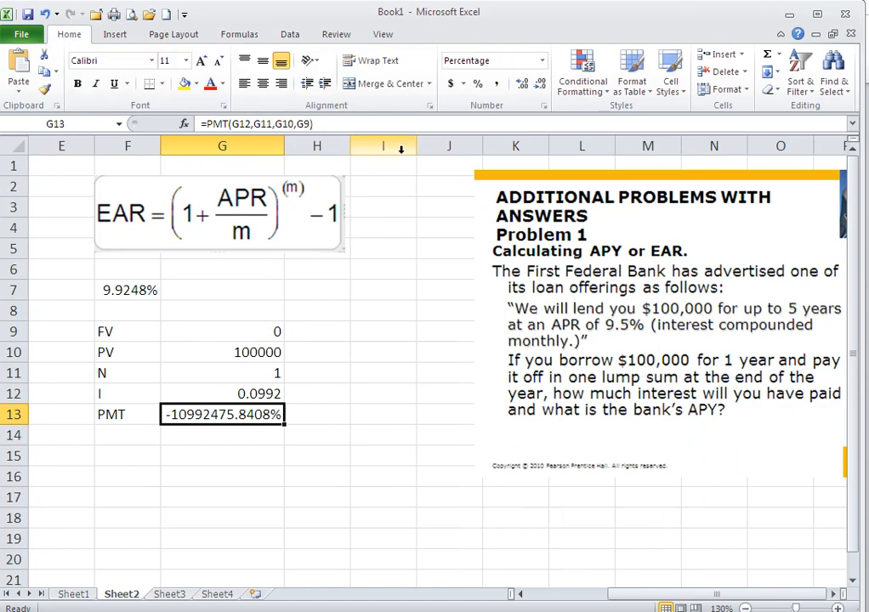
left_click(544, 105)
left_click(384, 293)
left_click(633, 555)
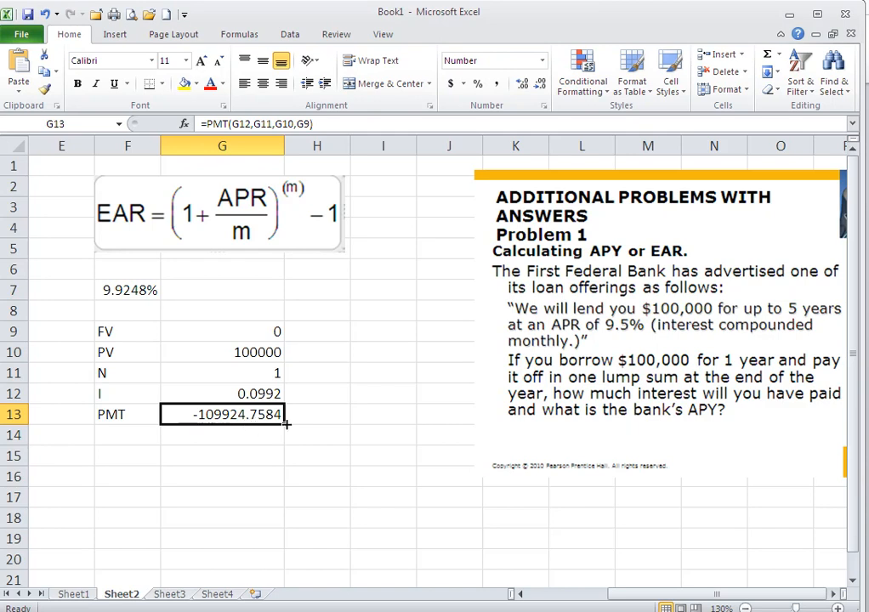
Calculate the interest paid in G15 by adding the payment and the present value with +G13+G10
left_click(218, 452)
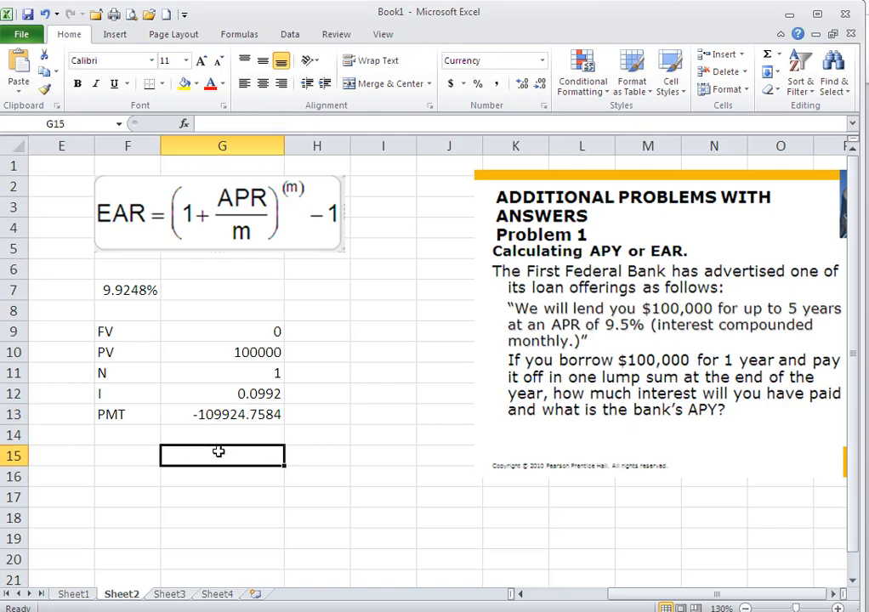
type("+")
left_click(252, 414)
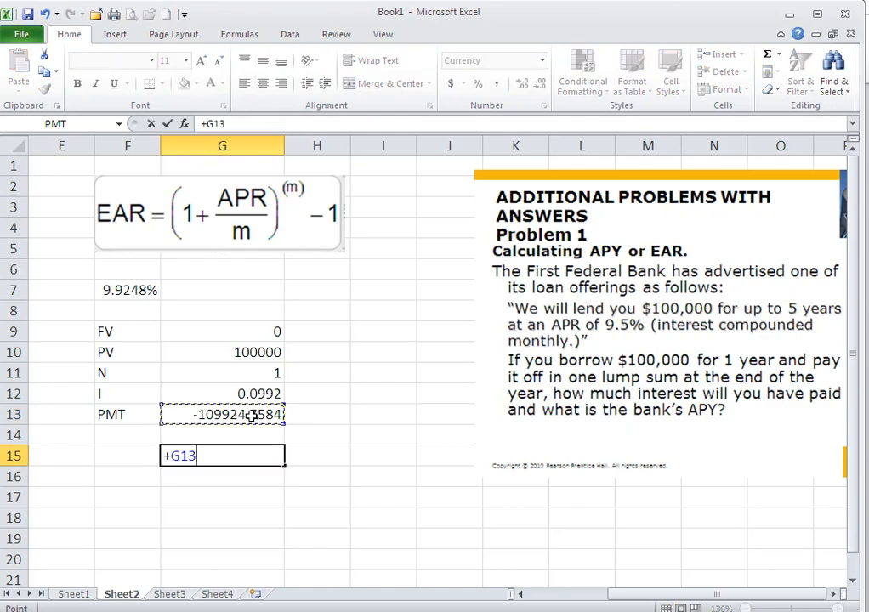
type("+")
left_click(251, 350)
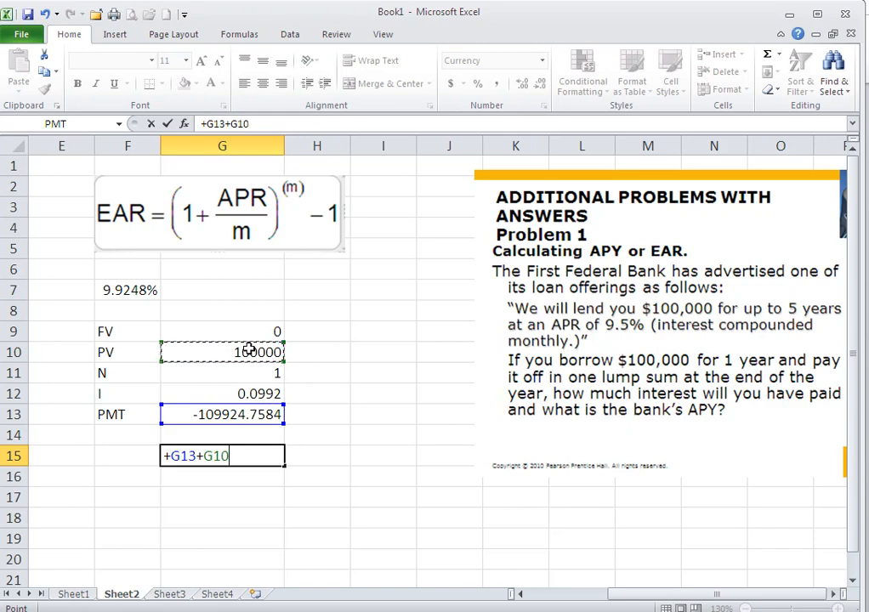
key("Return")
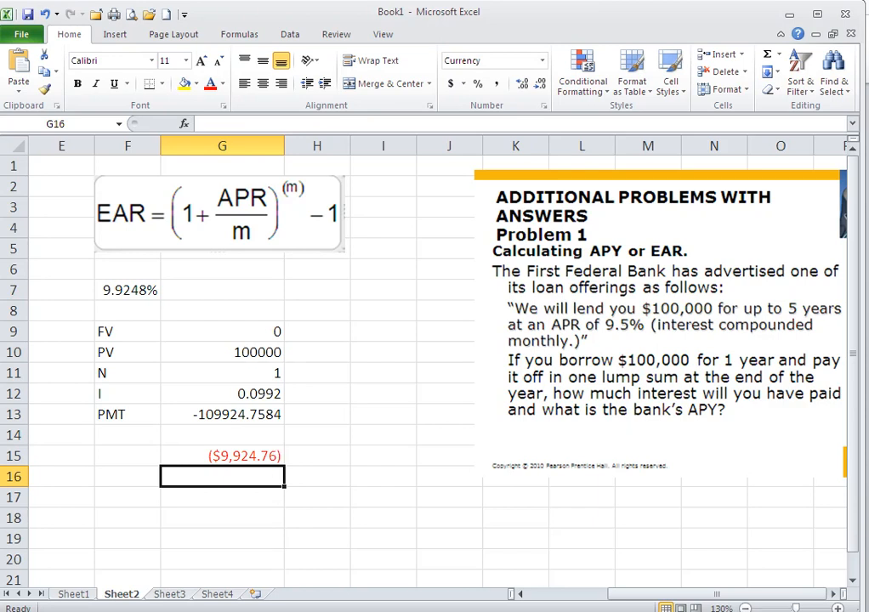
On Sheet3, enter the labels PV, FV, N, I and PMT down cells H4 to H8
left_click(167, 595)
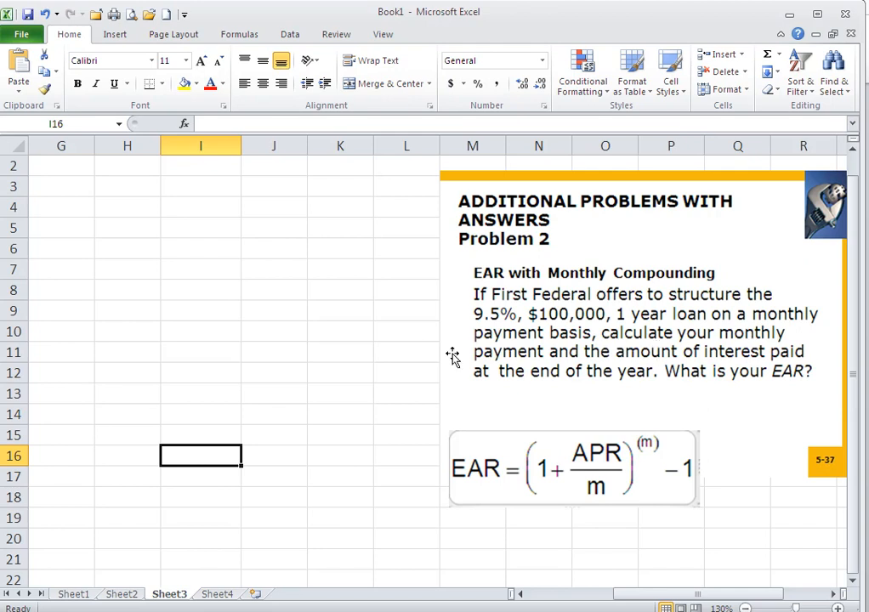
left_click(122, 206)
type("PV")
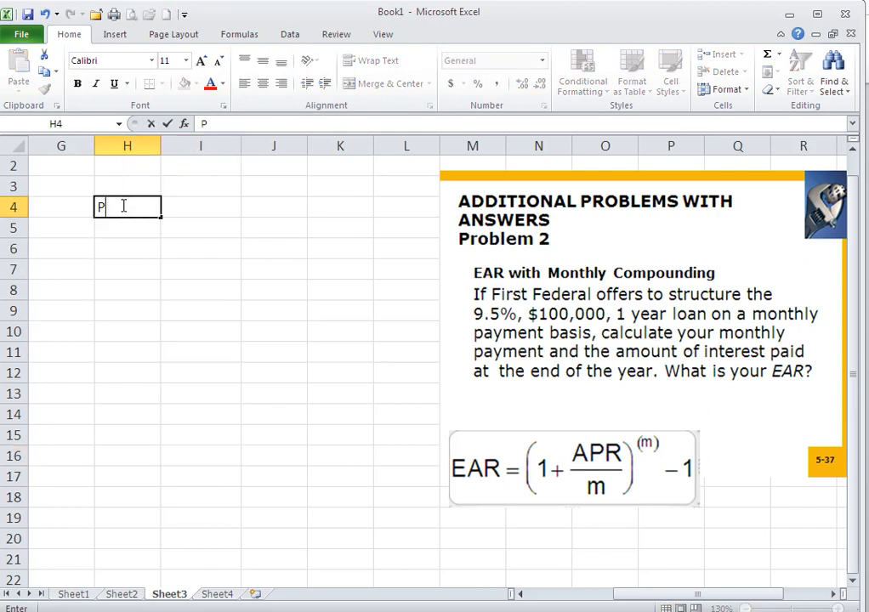
key("Return")
type("FV")
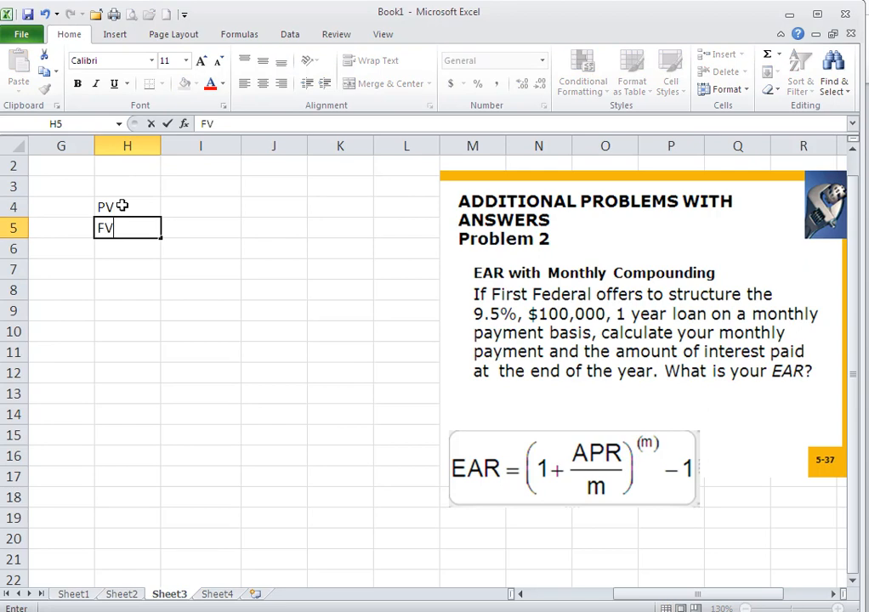
key("Return")
type("N")
key("Return")
type("I")
key("Return")
type("PMT")
key("Return")
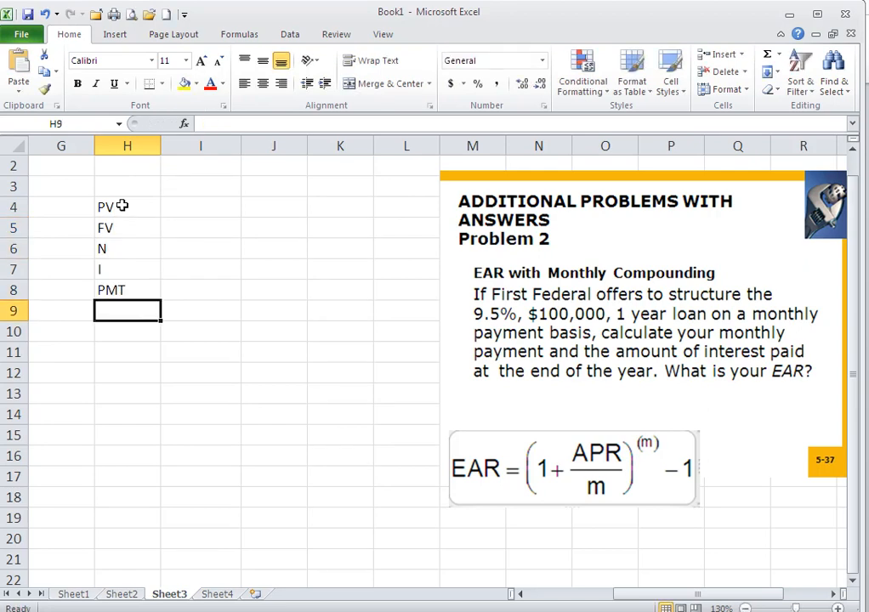
Enter 100000 for PV, 0 for FV and 12 for N in cells I4 to I6
left_click(194, 209)
type("100000")
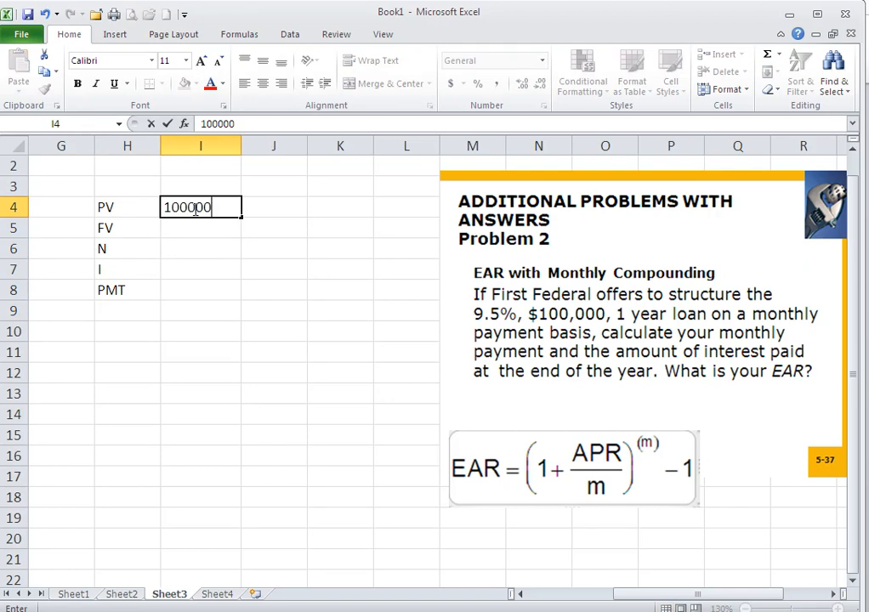
key("Return")
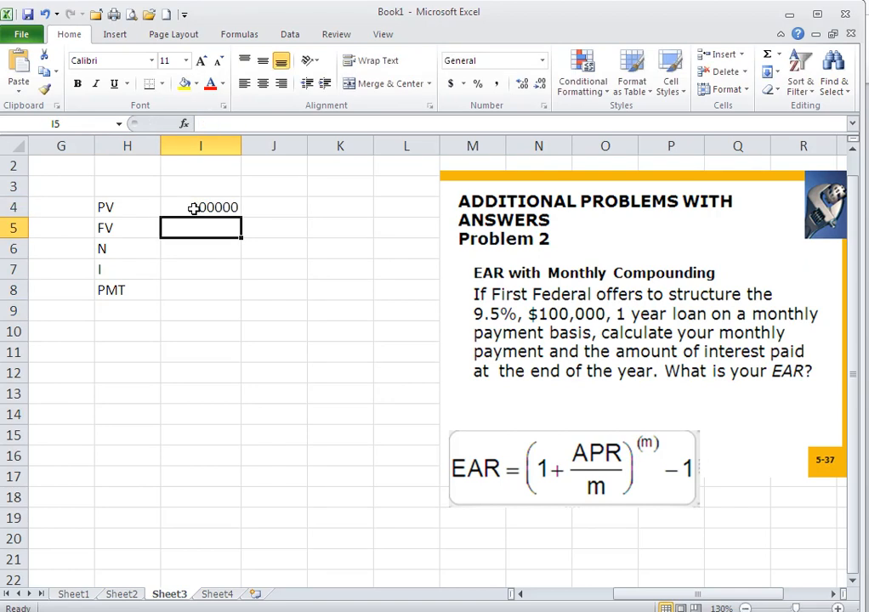
type("0")
key("Return")
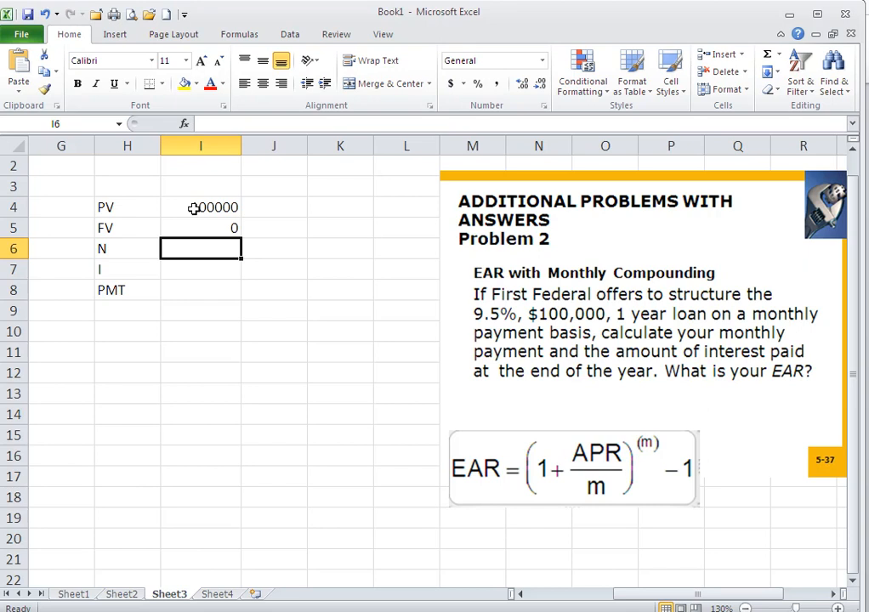
type("12")
key("Return")
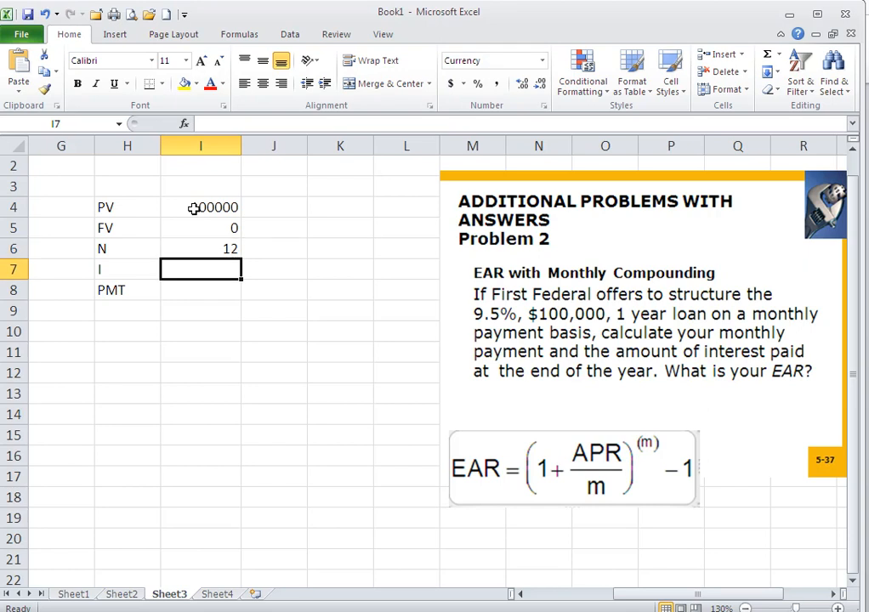
Enter the monthly interest rate in I7 as the formula =.095/12
type(".095")
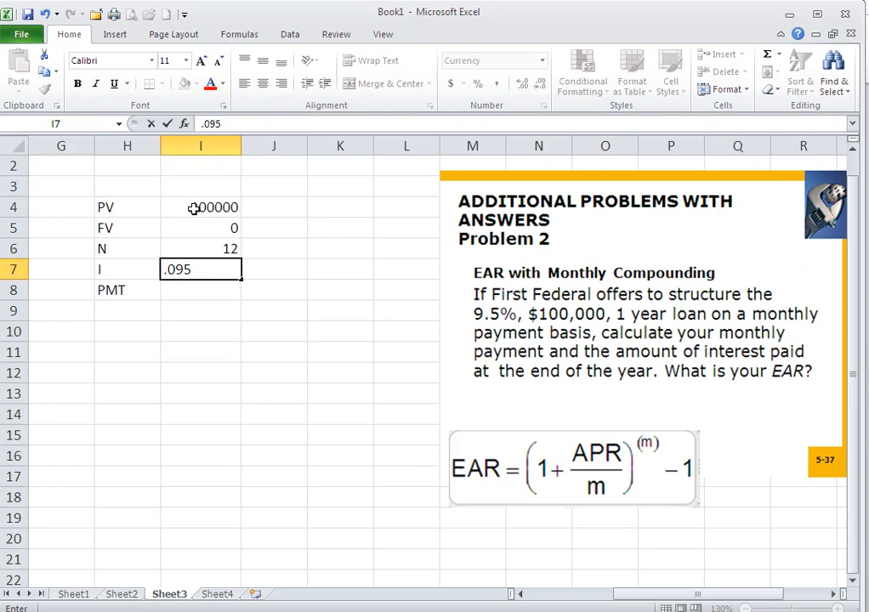
key("BackSpace")
key("BackSpace")
key("BackSpace")
key("BackSpace")
type("=.095/")
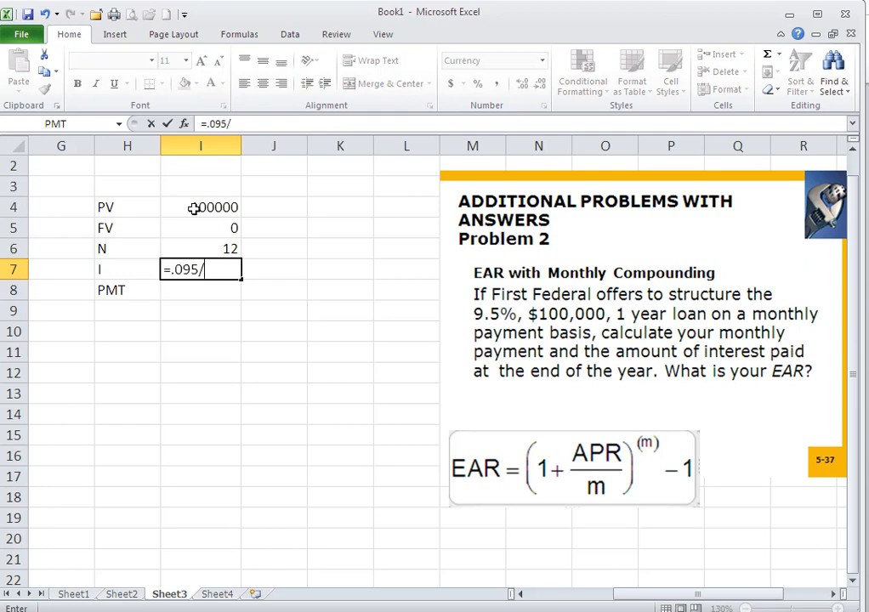
type("12")
key("Return")
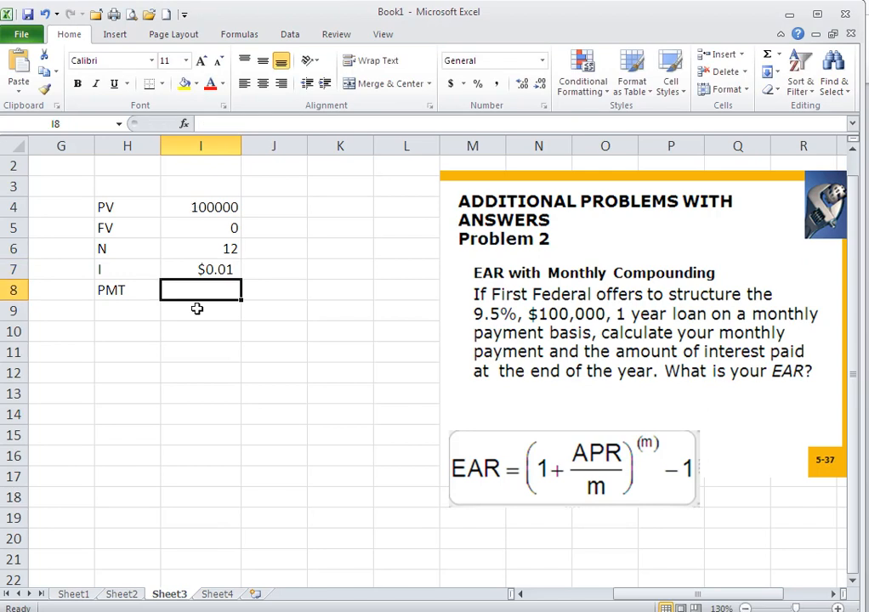
Format the interest rate in I7 as a percentage with three decimal places
left_click(226, 272)
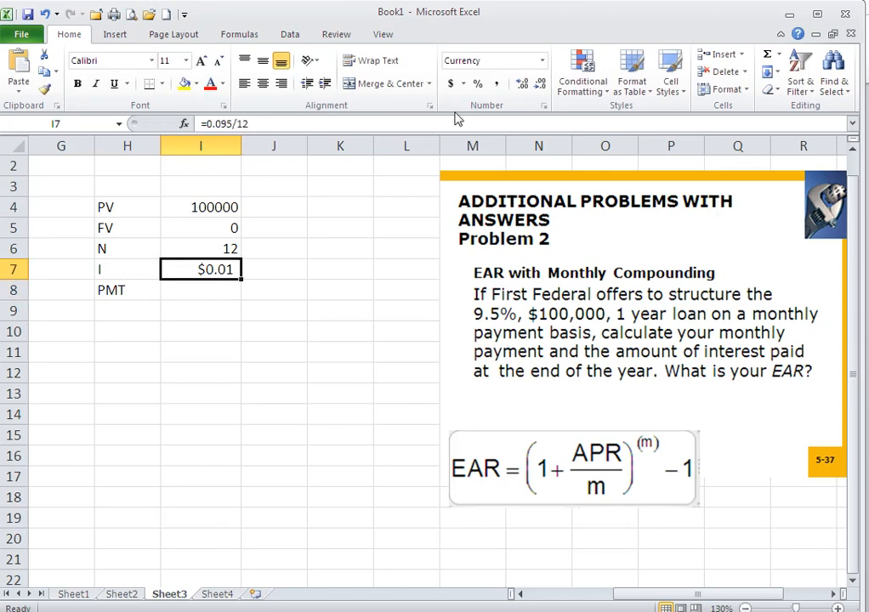
left_click(477, 85)
left_click(522, 84)
left_click(522, 84)
Insert the PMT function in I8 with Rate I7, Nper I6, Pv I4 and Fv I5
left_click(214, 295)
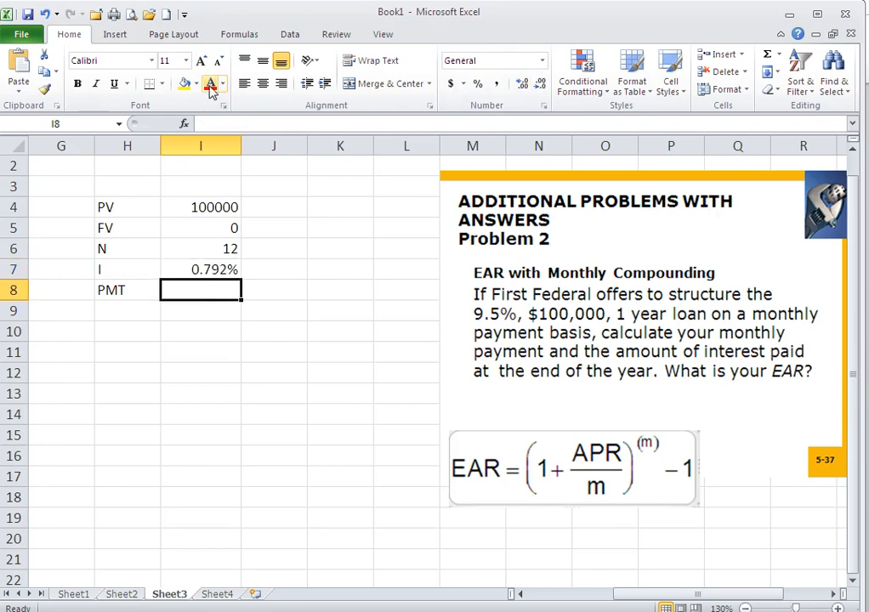
left_click(235, 36)
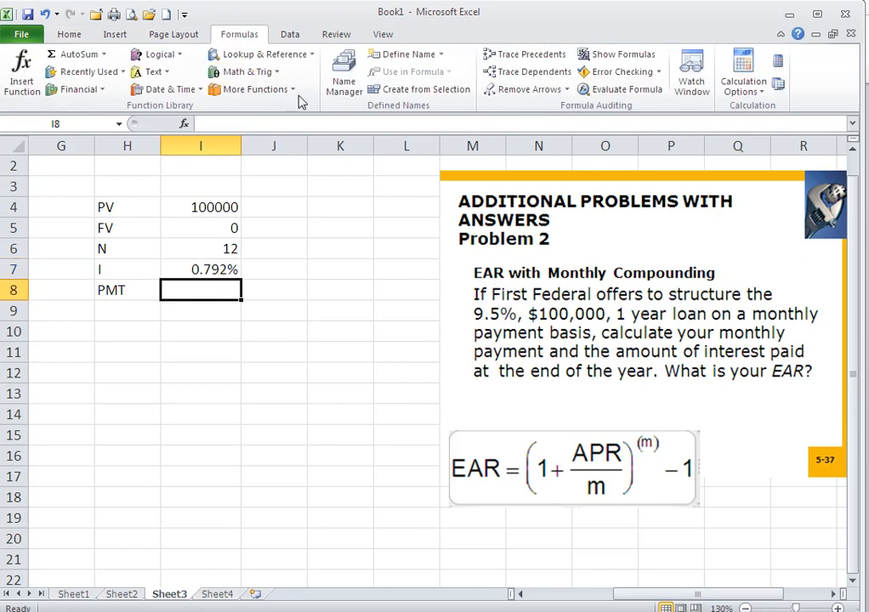
left_click(93, 100)
left_click_drag(168, 140, 167, 329)
left_click(122, 292)
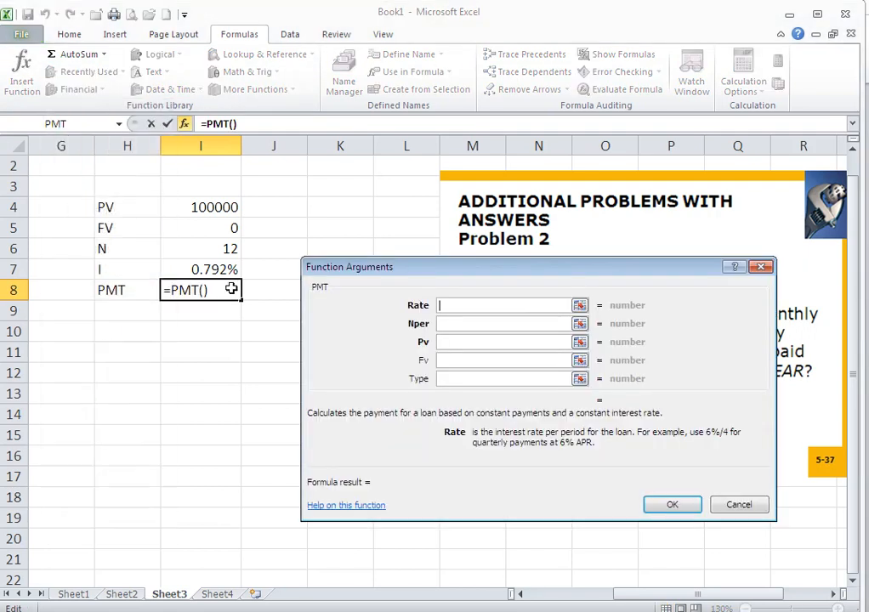
left_click(213, 269)
left_click(448, 324)
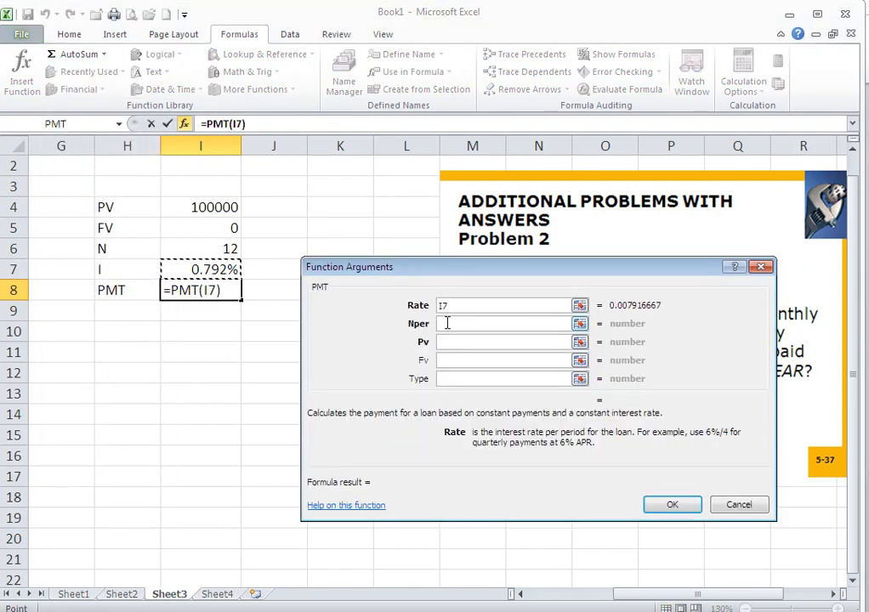
left_click(223, 249)
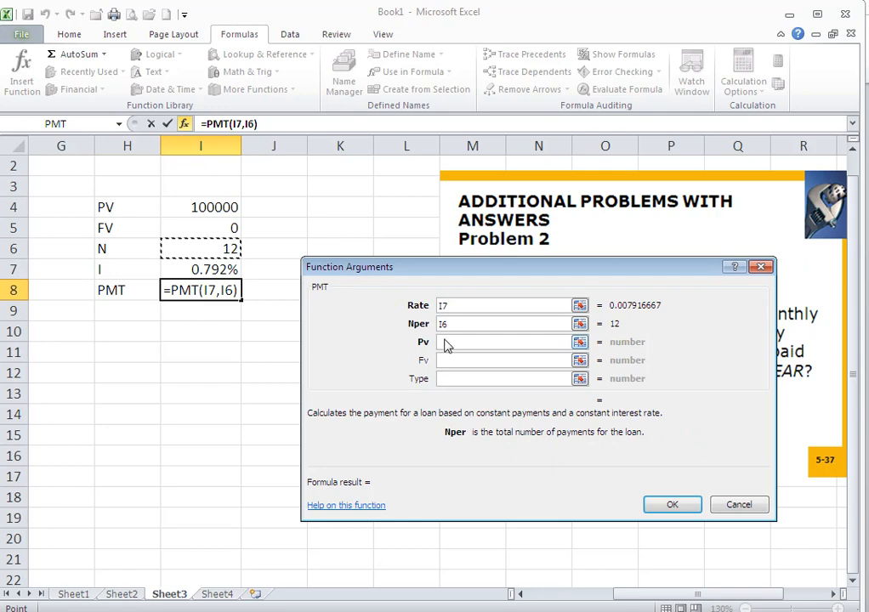
left_click(500, 342)
left_click(208, 208)
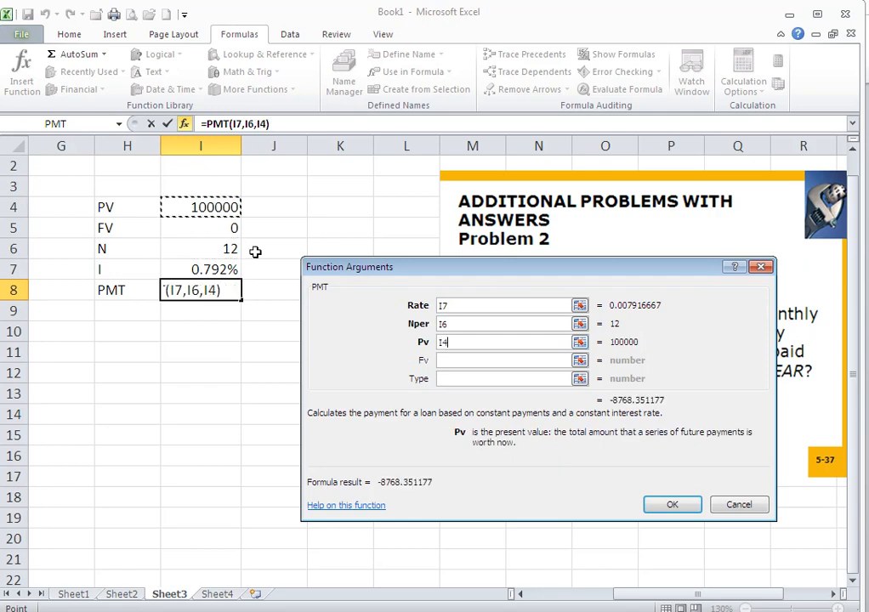
left_click(440, 361)
left_click(234, 227)
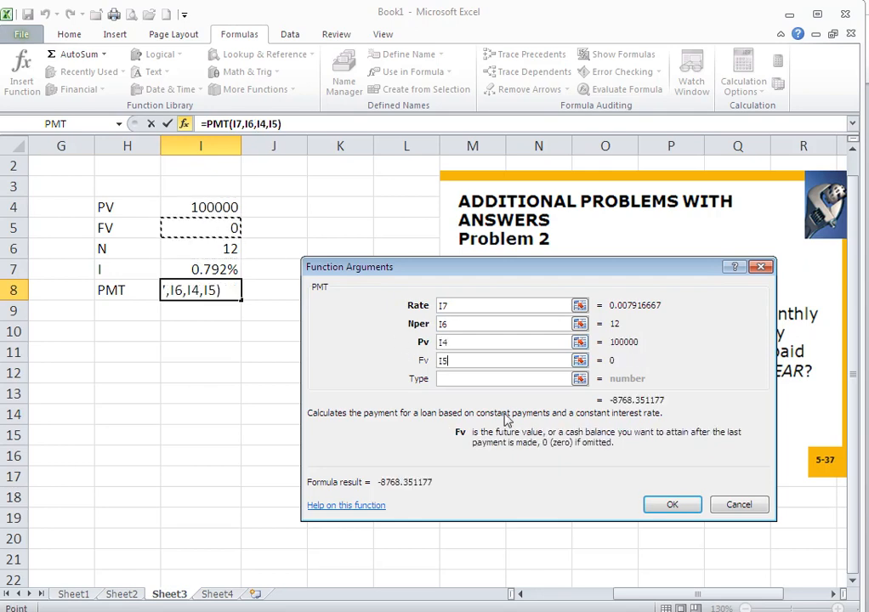
left_click(672, 506)
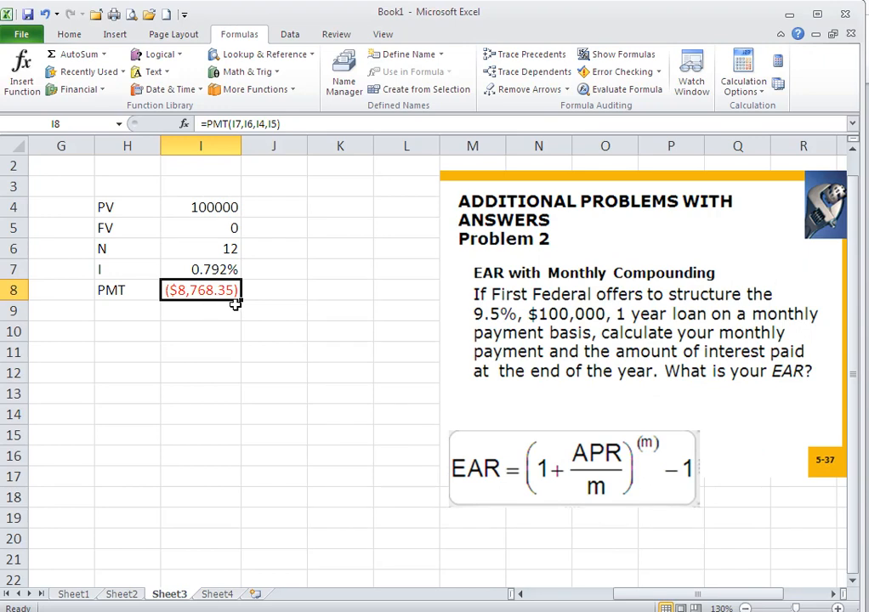
Calculate the total of the twelve monthly payments in I9 with +I8*12
left_click(182, 314)
type("+")
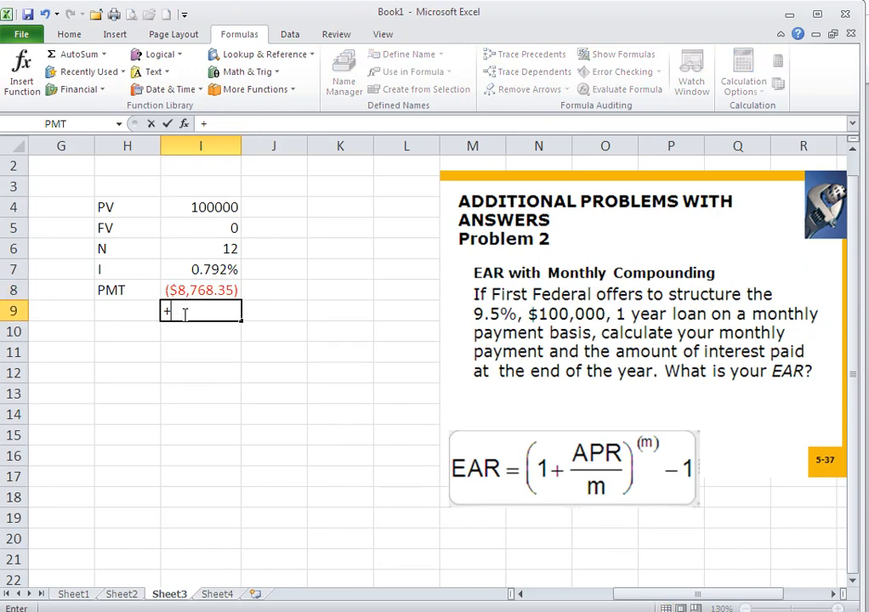
left_click(184, 291)
type("12")
key("BackSpace")
key("BackSpace")
type("*12")
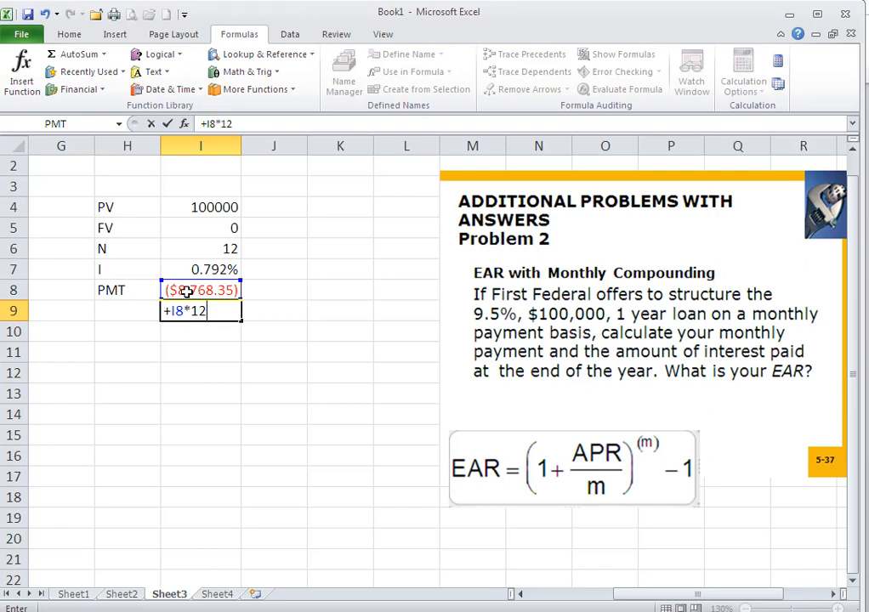
key("Return")
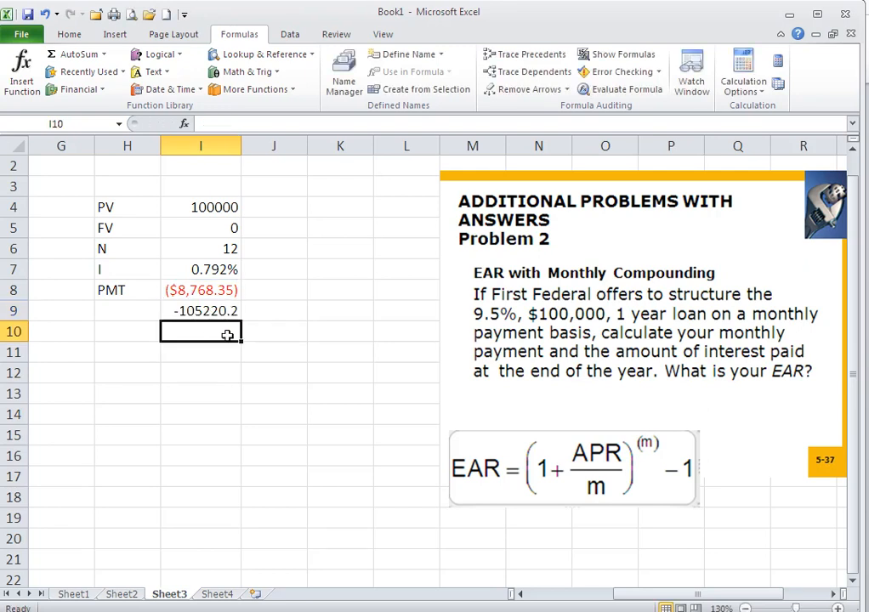
Calculate the interest paid in I10 by adding the total payments and the present value with +I9+I4
type("+I9+")
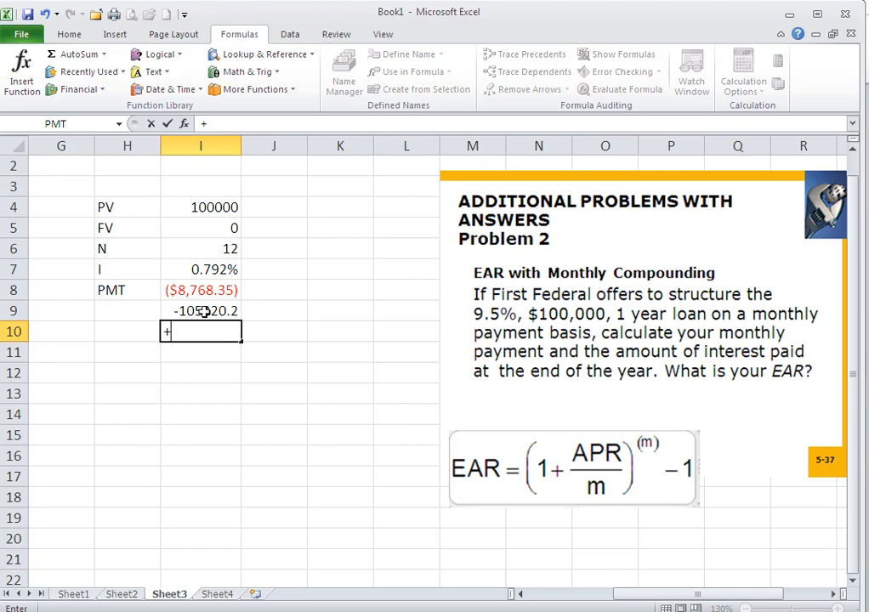
left_click(205, 311)
type("+")
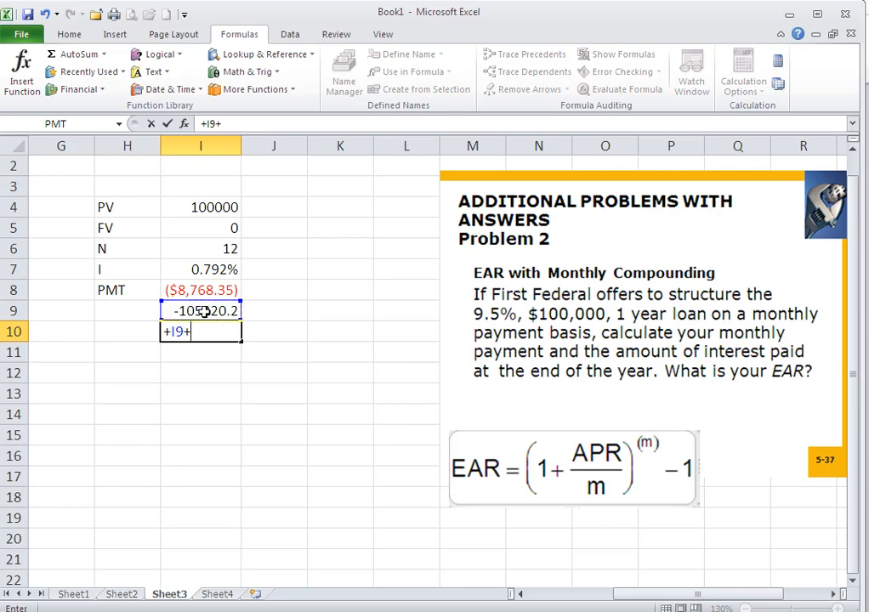
left_click(209, 207)
key("Return")
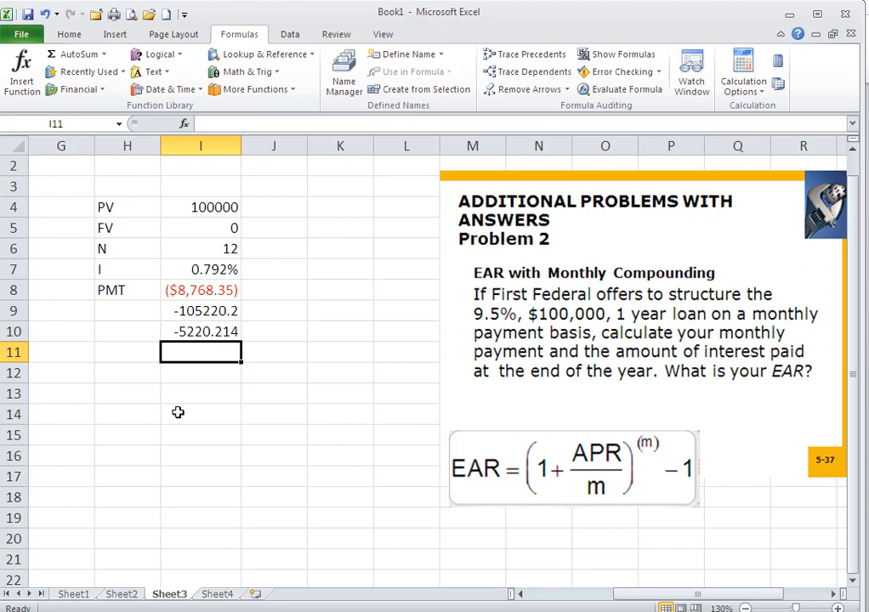
Calculate the EAR with monthly compounding in H13 using the formula =(1+(.095/12))^12-1
left_click(143, 394)
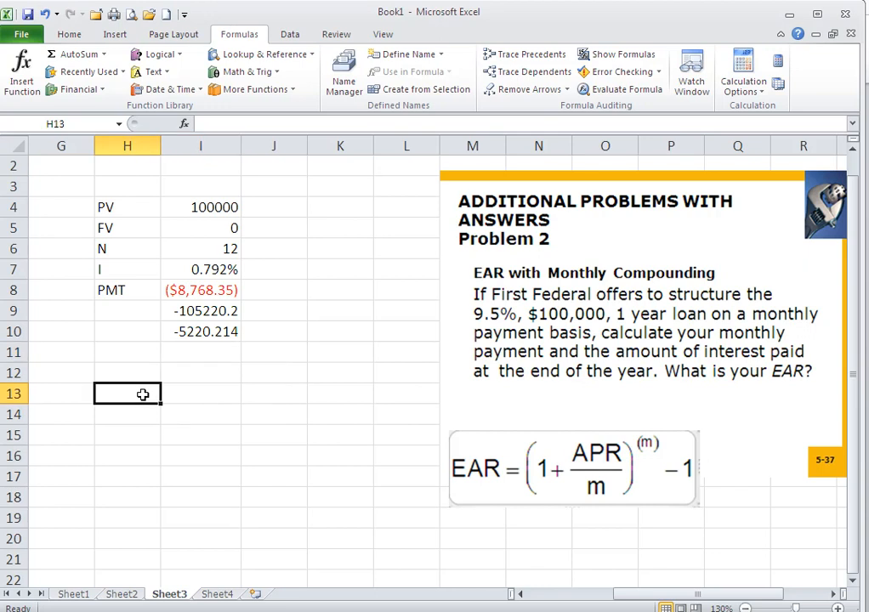
type("=")
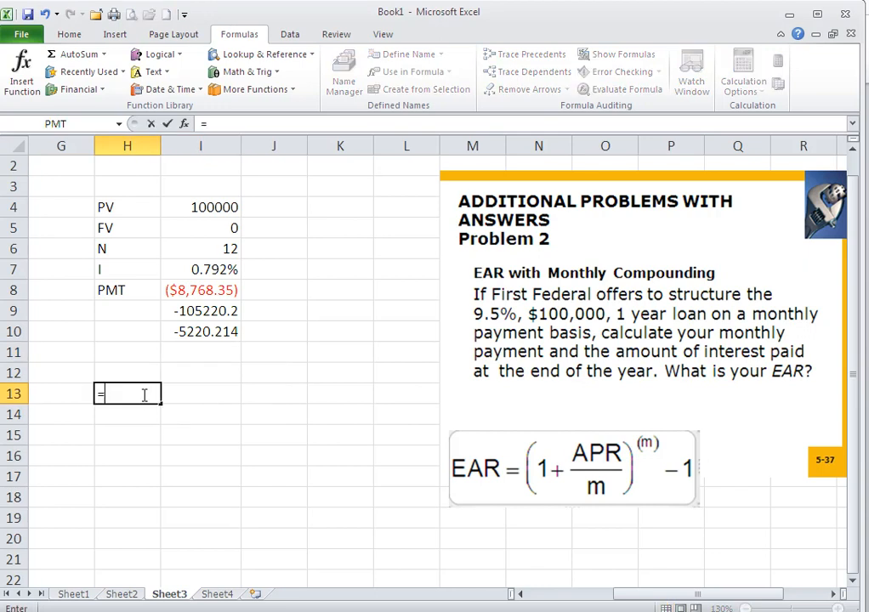
type("(1+(")
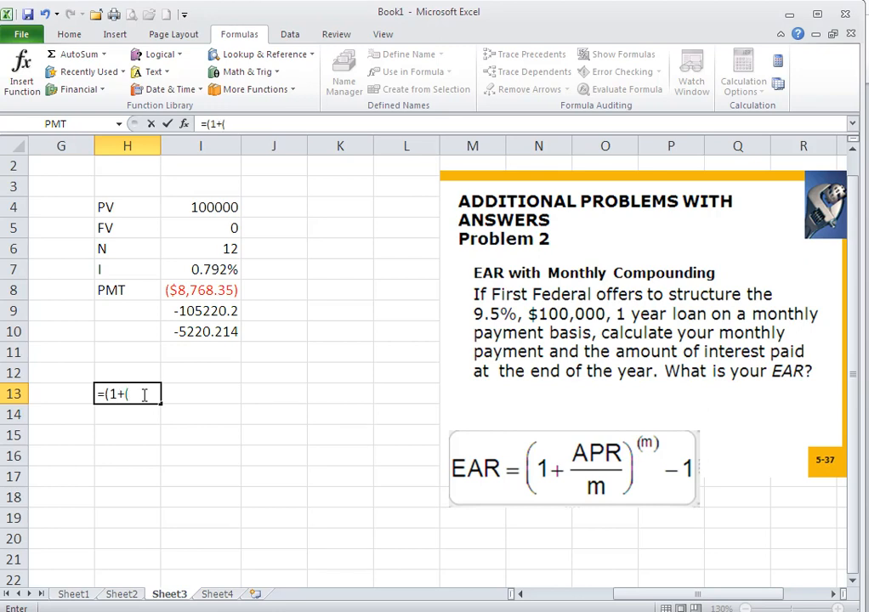
type(".095/12))")
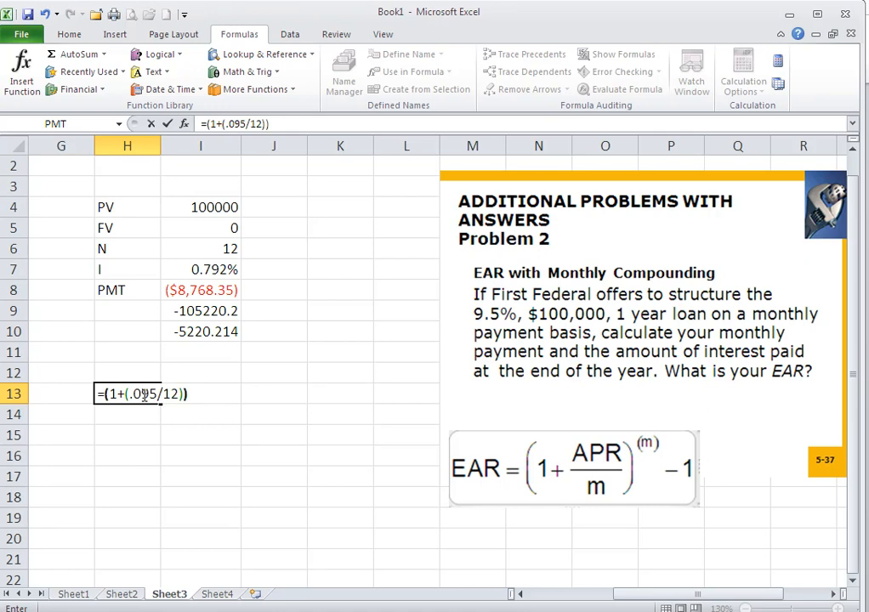
type("^12-1")
key("Return")
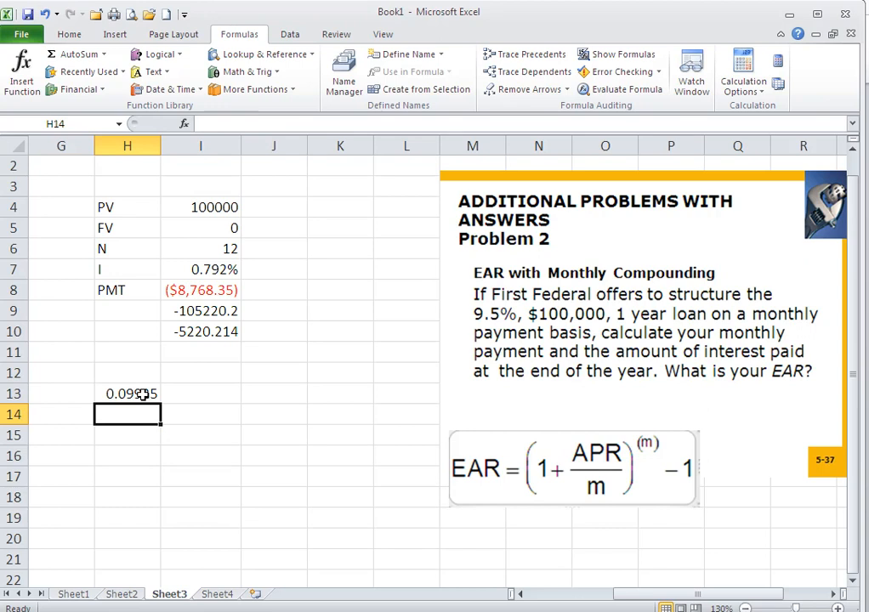